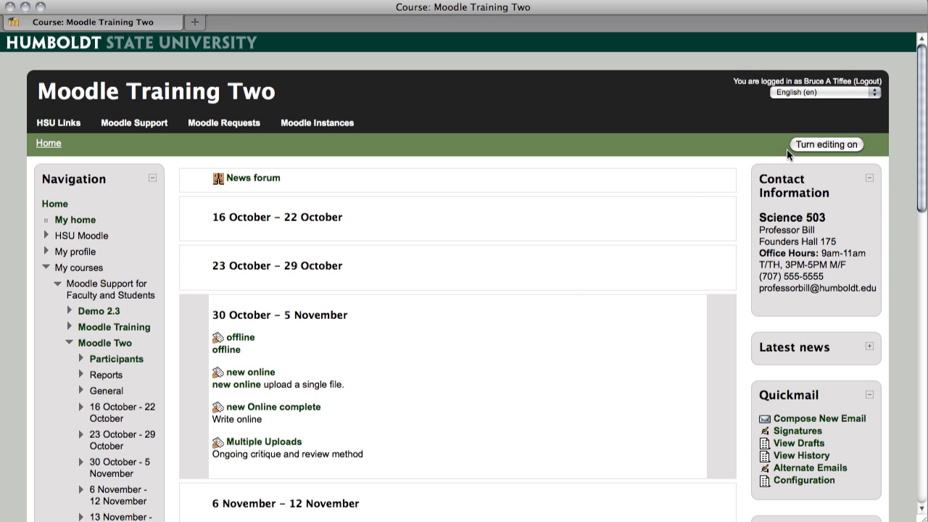
Step: Turn on editing for the course page and collapse the Navigation block
click(805, 144)
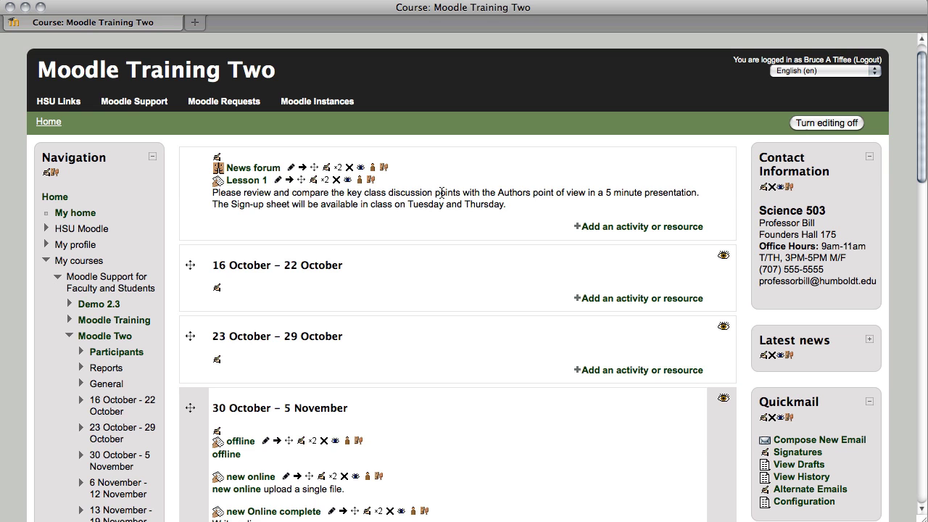
click(153, 157)
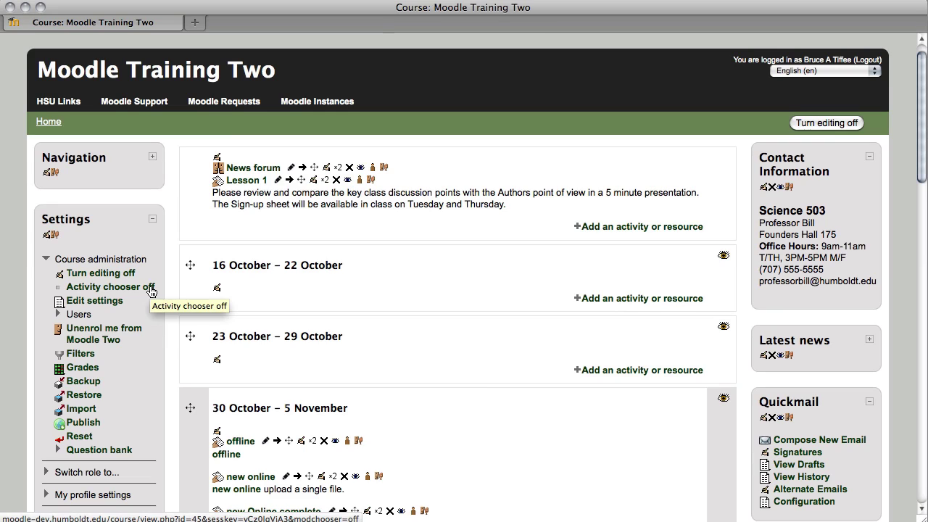
Step: Switch the activity chooser off, view the activity list for the general section, and switch the chooser back on
click(151, 291)
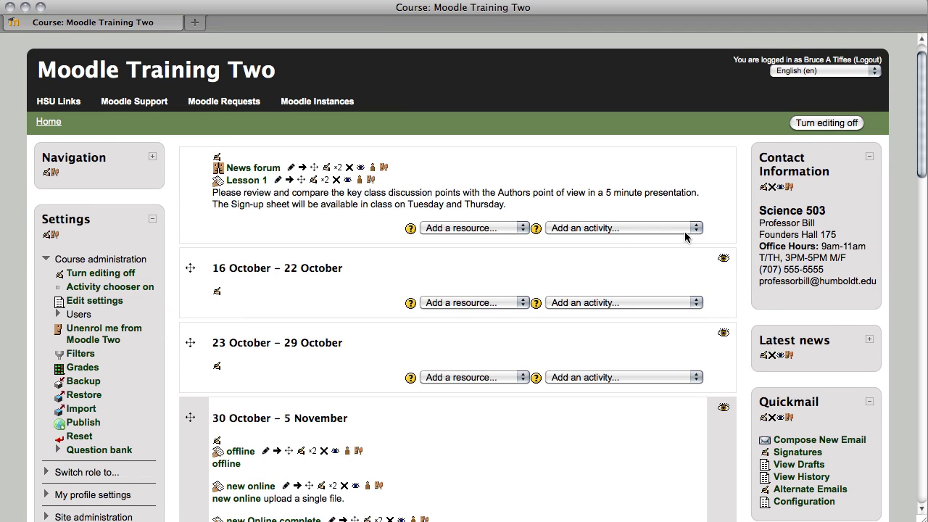
click(584, 230)
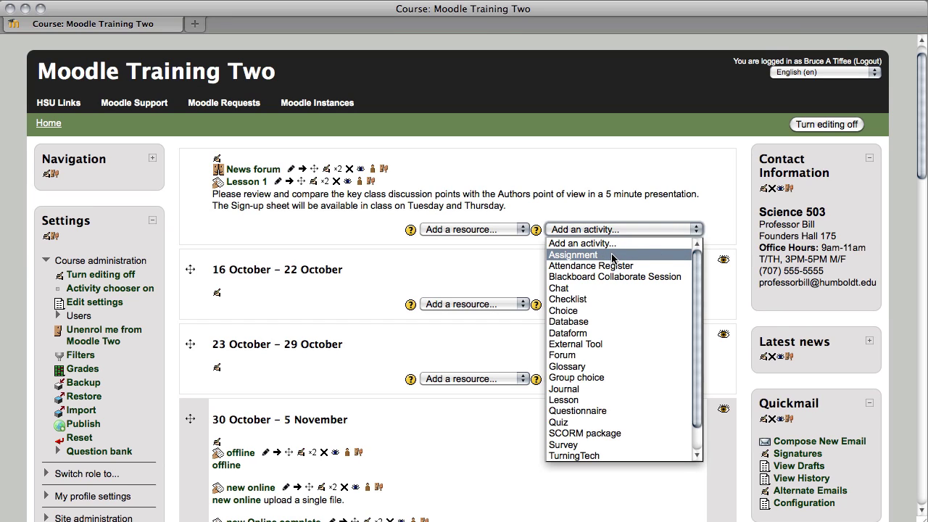
click(499, 260)
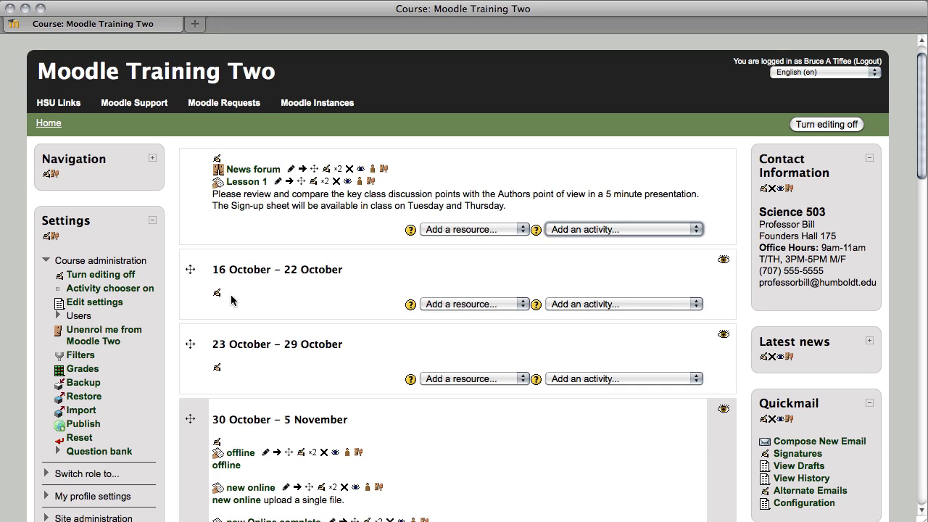
click(148, 289)
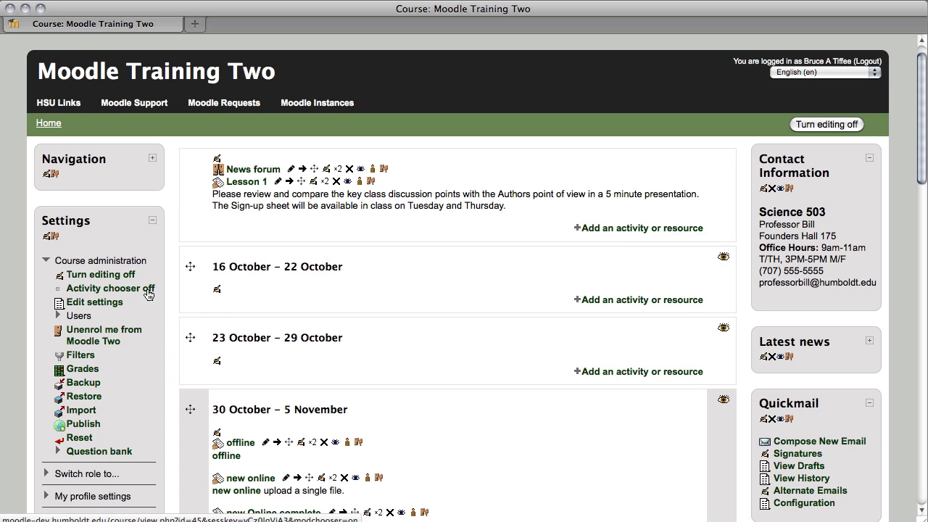
Step: Add a new Assignment activity to the general section above the weekly sections
click(622, 229)
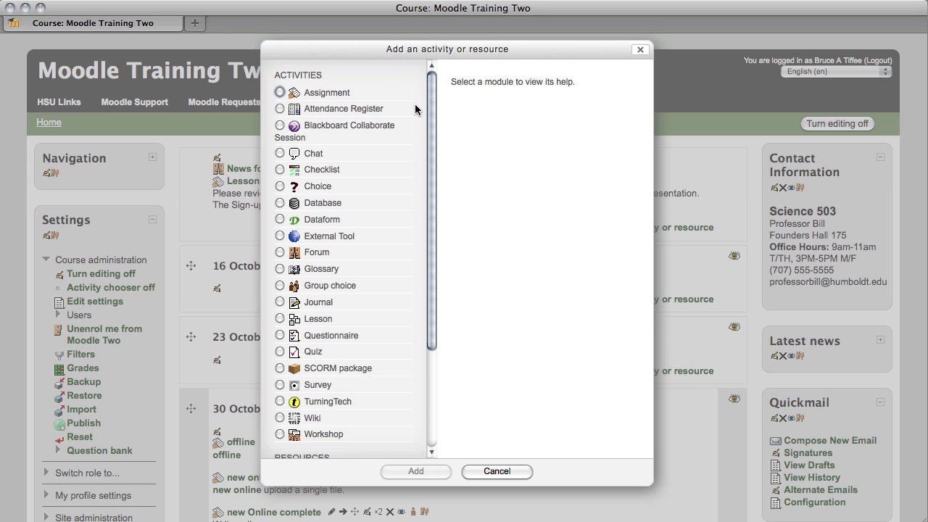
drag(433, 109, 425, 404)
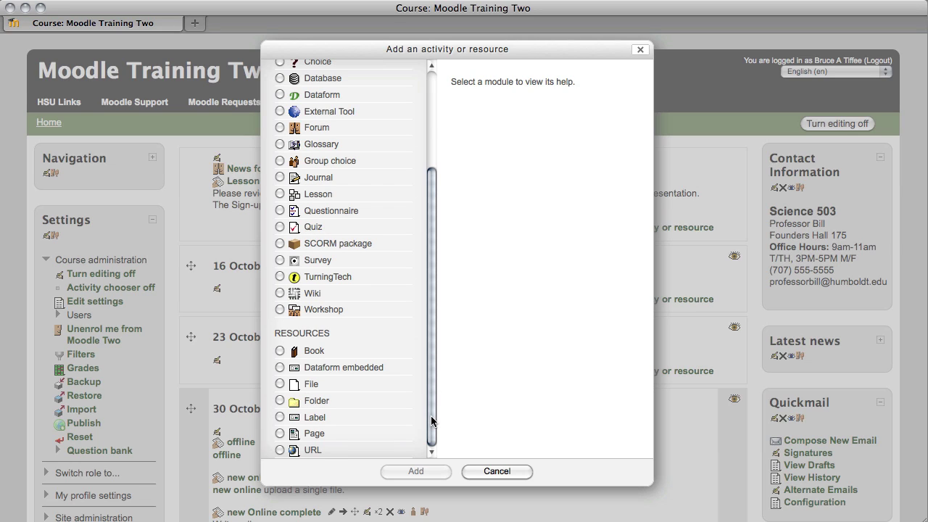
drag(432, 421, 427, 250)
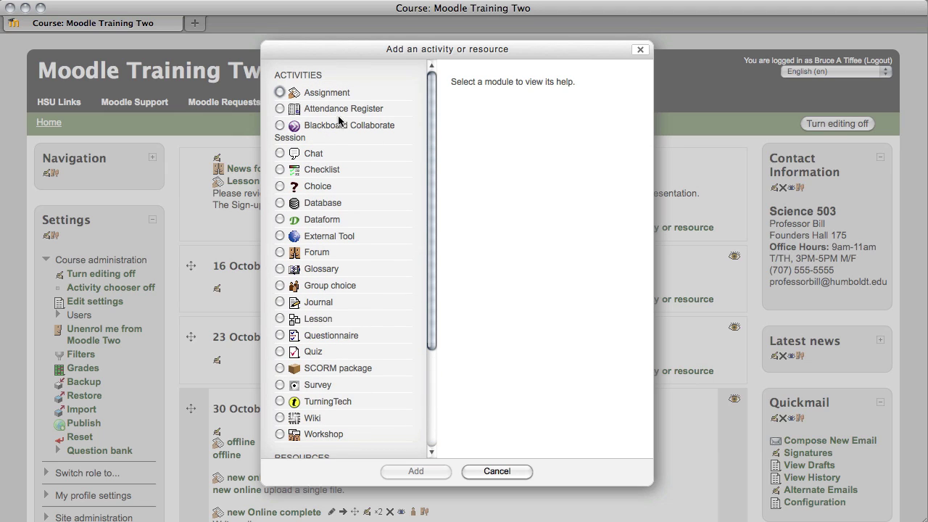
click(280, 93)
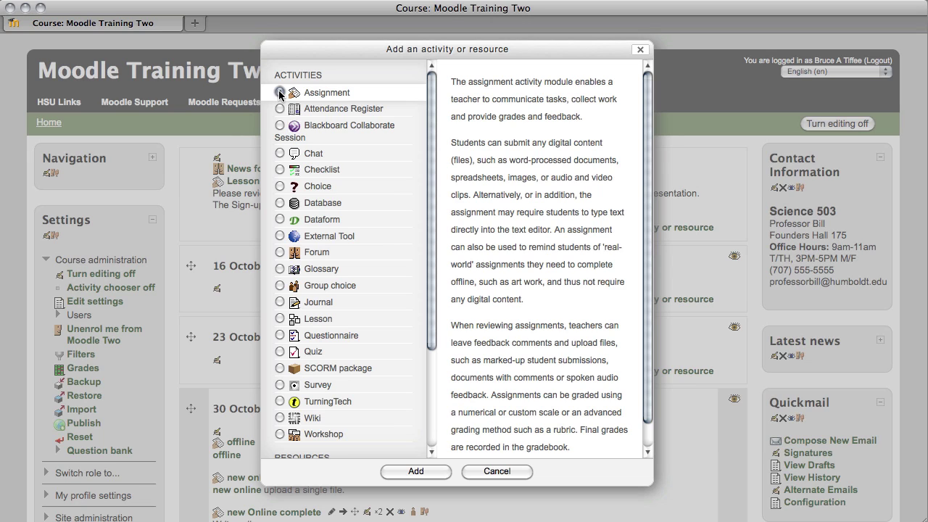
click(415, 471)
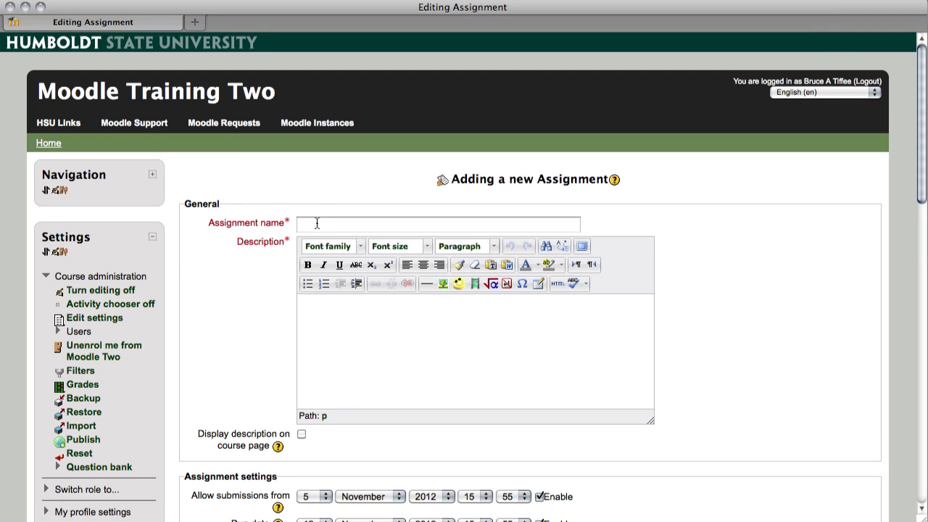
Step: Name the new assignment "Lesson 1"
click(317, 224)
text(Less)
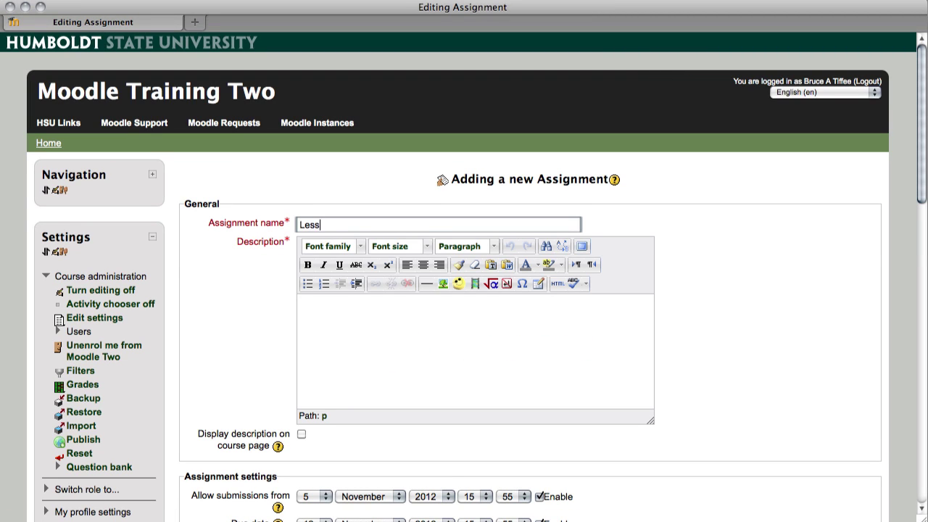
text(on 1)
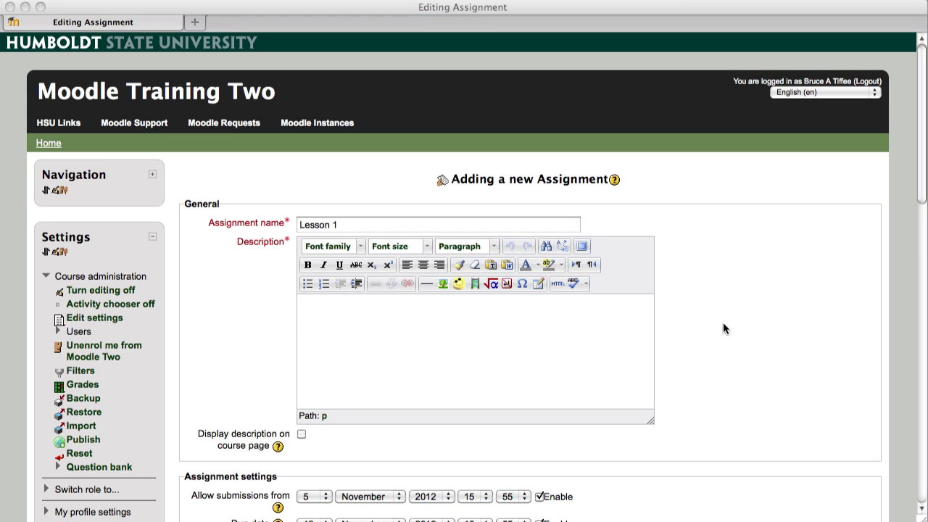
Step: Fill in the description with the 5 minute presentation and Tuesday and Thursday sign-up sheet instructions, and display it on the course page
key(super+Tab)
click(433, 338)
text(Please review and compare the key class discussion points with the Authors point of view in a 5 minute presentation. The Sign-up sheet will be available in class on Tuesday and Thursday.)
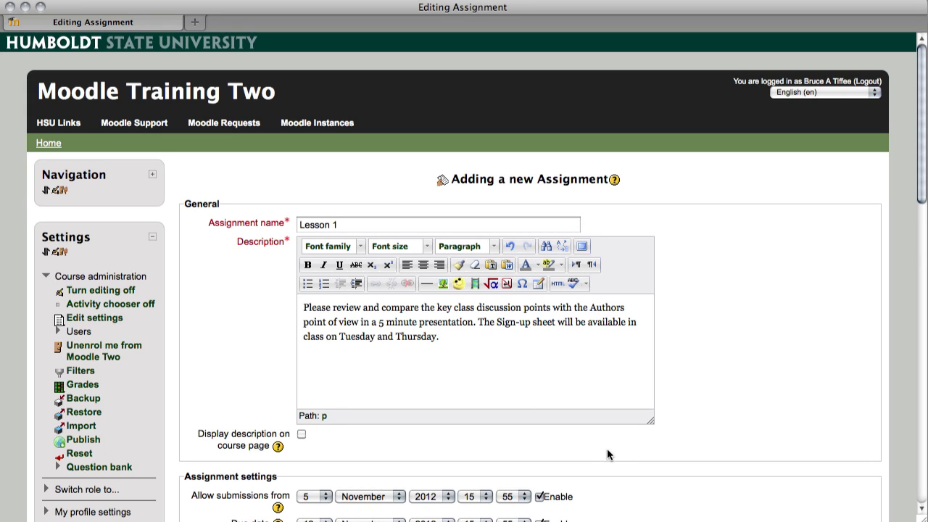
scroll(666, 445, down, 4)
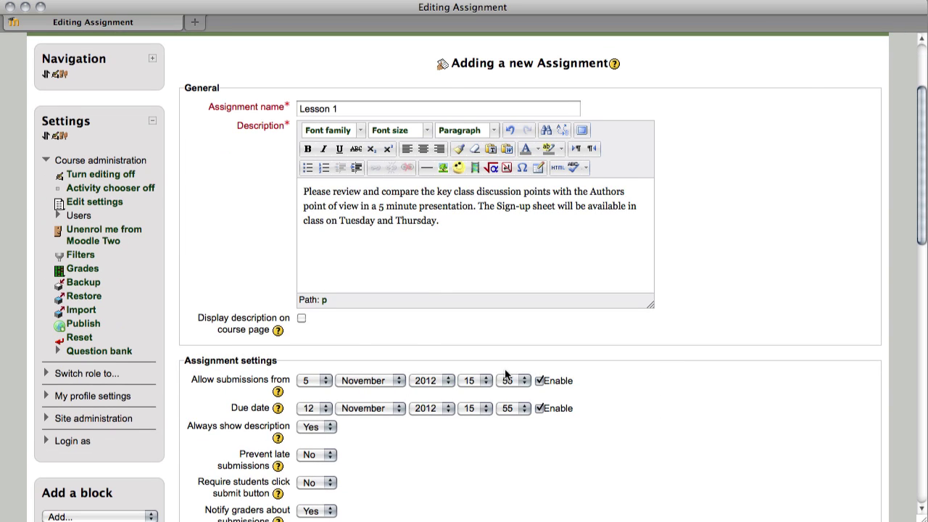
click(302, 319)
Step: Disable both the allow-submissions-from date and the due date for the assignment
scroll(443, 336, down, 3)
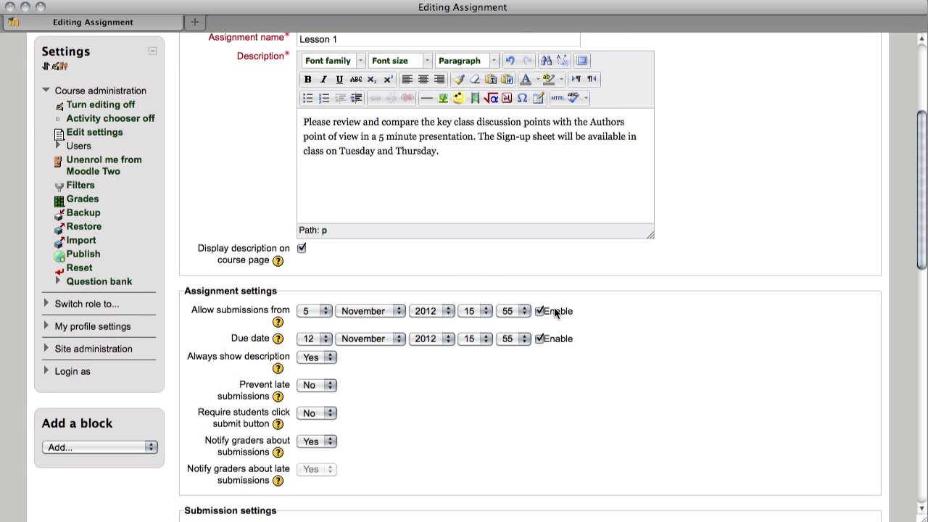
click(540, 311)
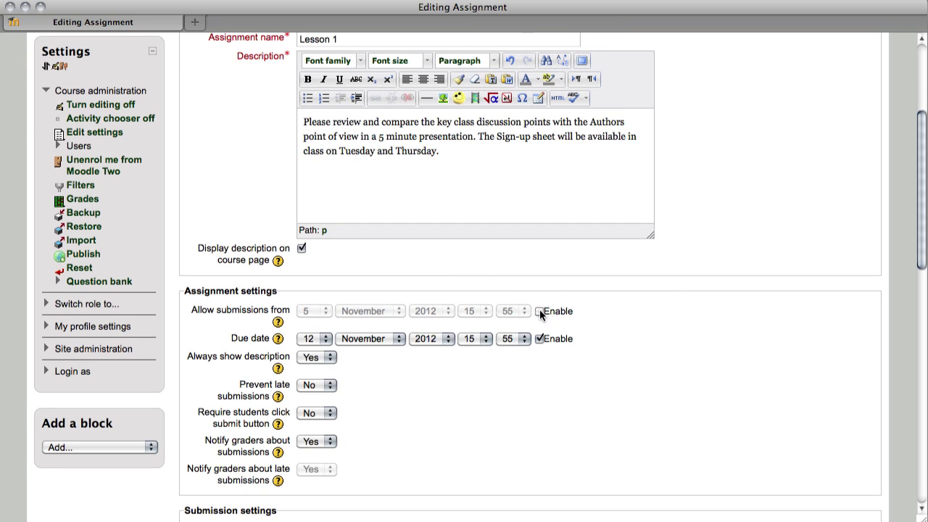
click(539, 339)
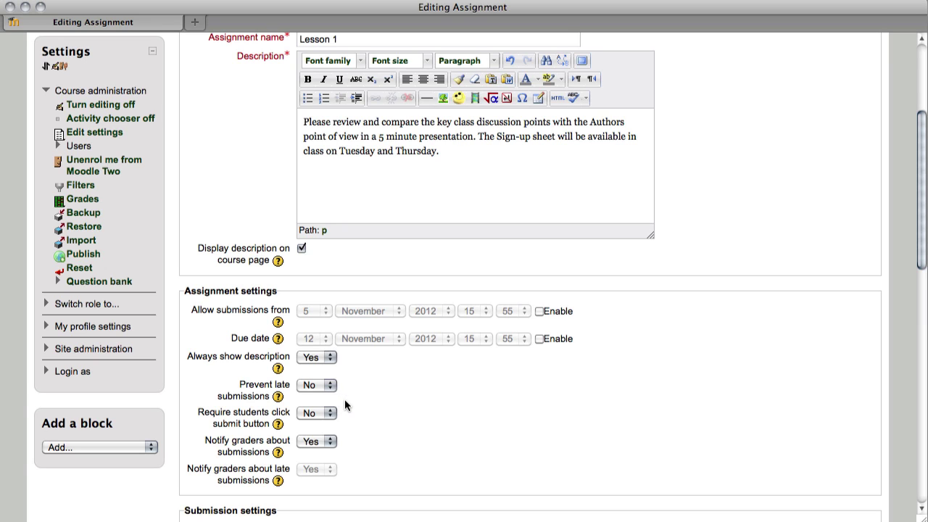
Step: Set grader notifications to No for both submissions and late submissions
scroll(345, 399, down, 3)
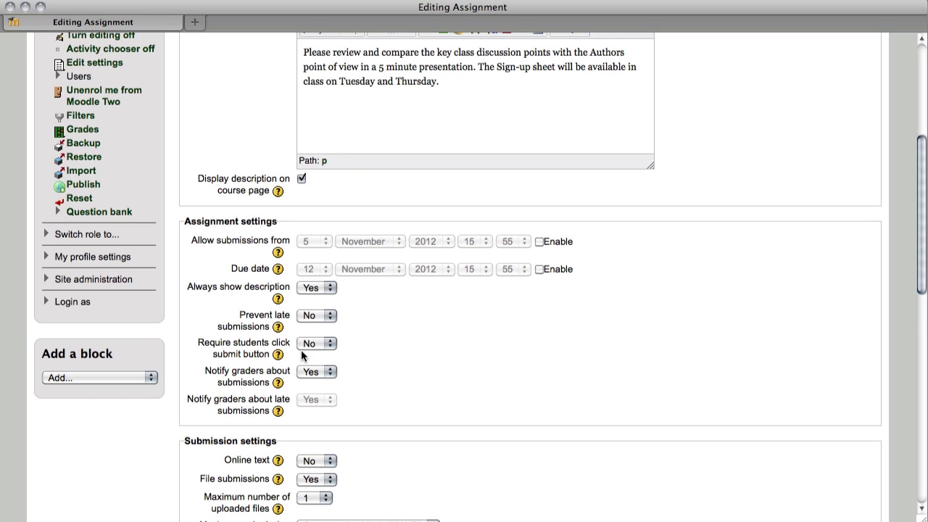
click(321, 372)
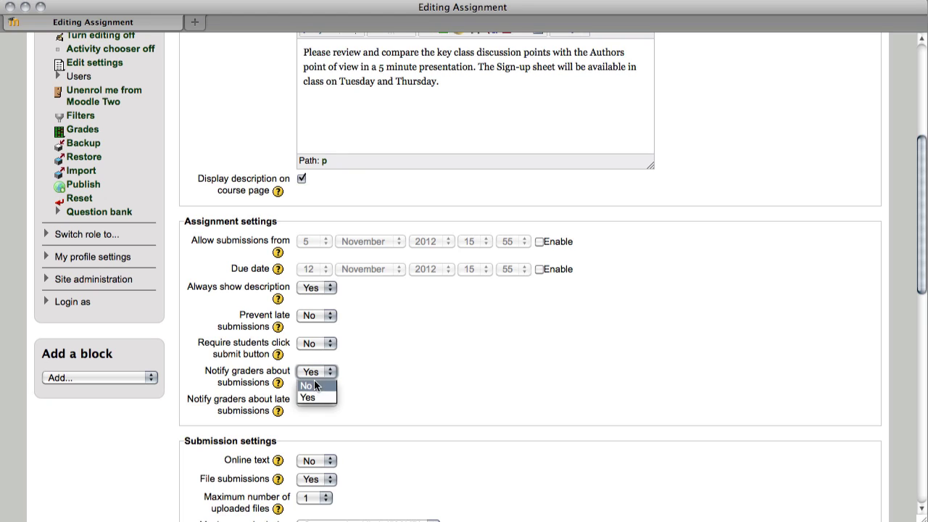
click(312, 386)
click(312, 400)
click(311, 415)
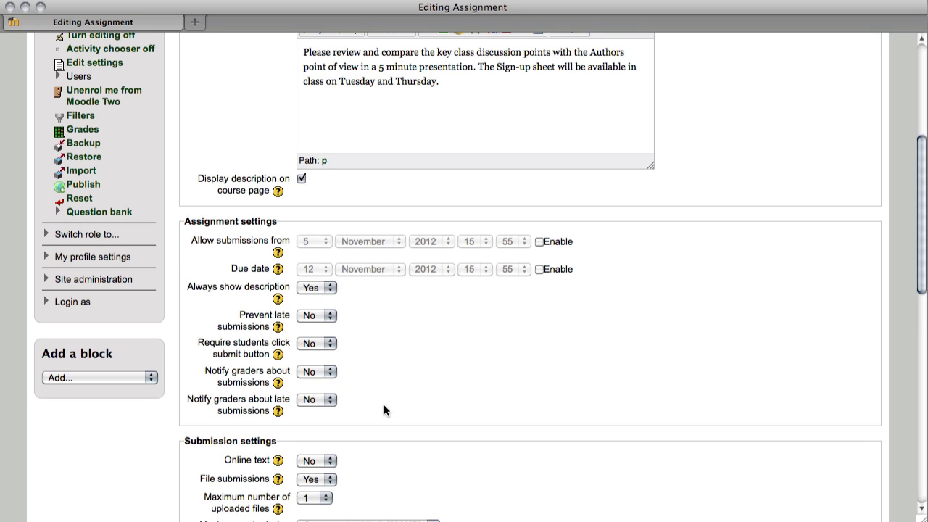
Step: Set File submissions to No in the submission settings
scroll(385, 410, down, 5)
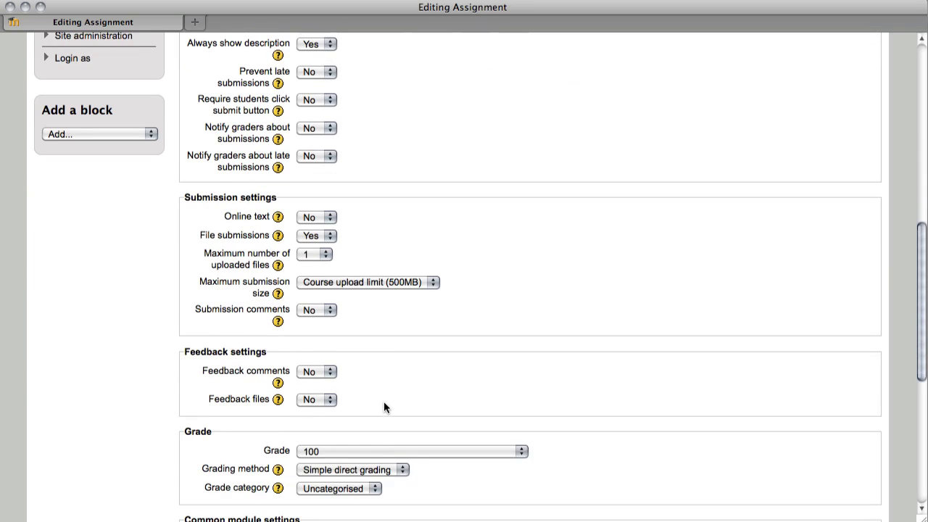
click(332, 234)
click(326, 251)
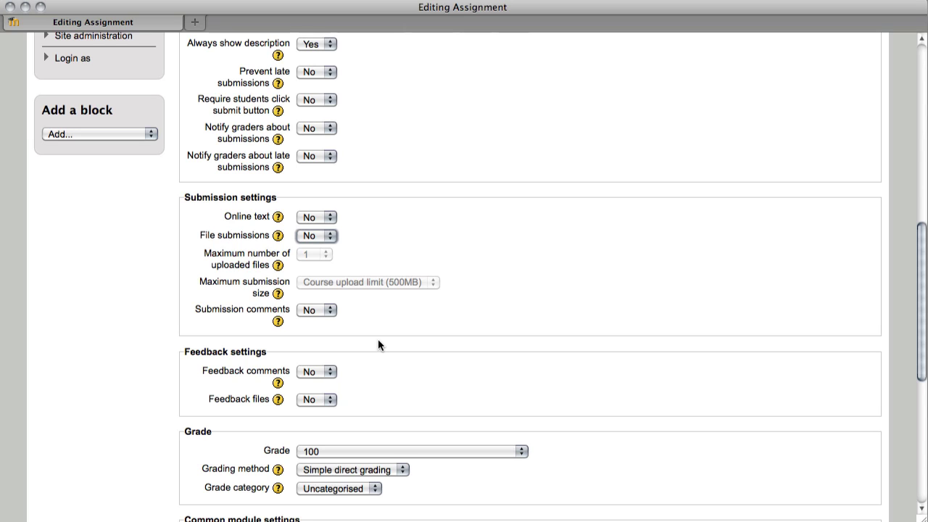
Step: Review the feedback settings and browse the available grade scales and point values for the assignment
scroll(378, 340, down, 2)
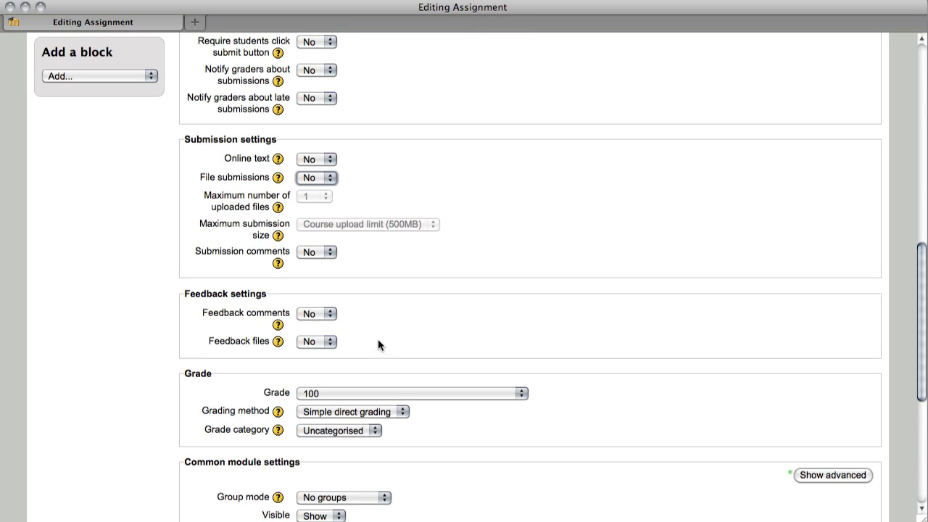
scroll(377, 340, down, 2)
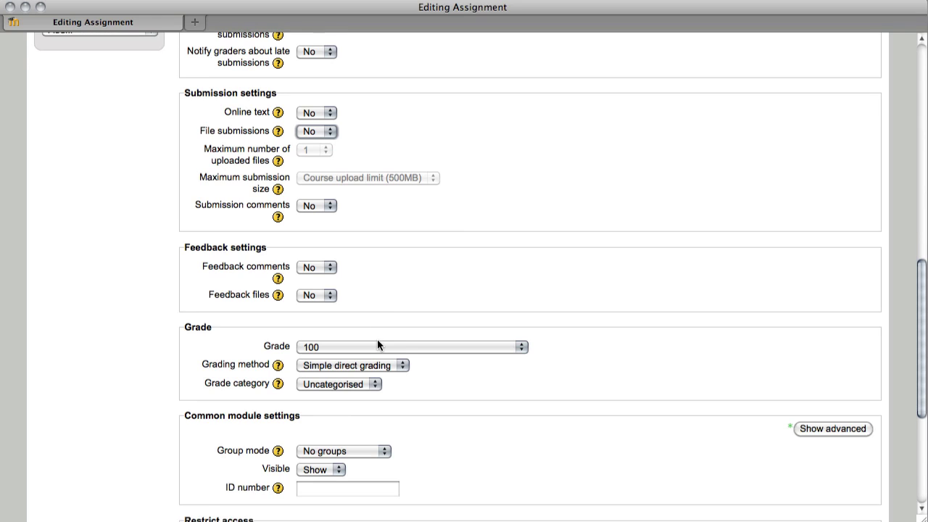
scroll(376, 345, down, 4)
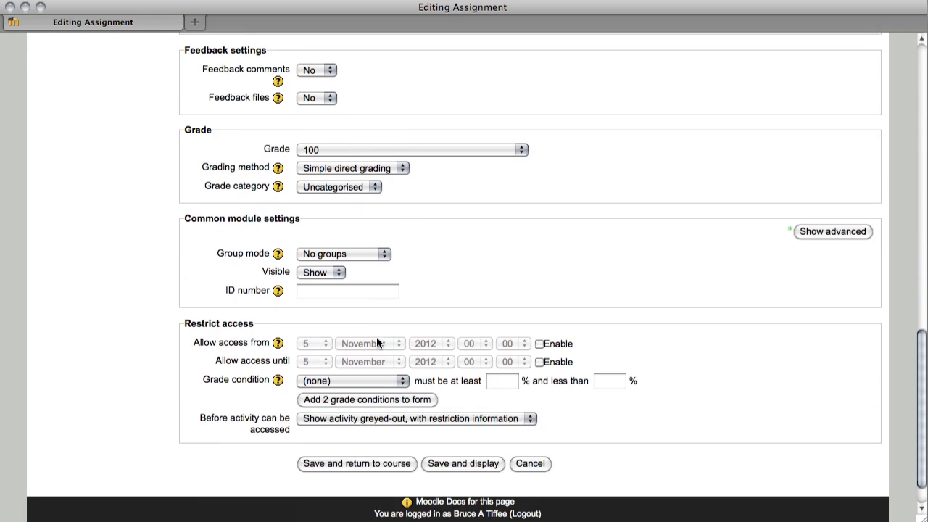
click(435, 154)
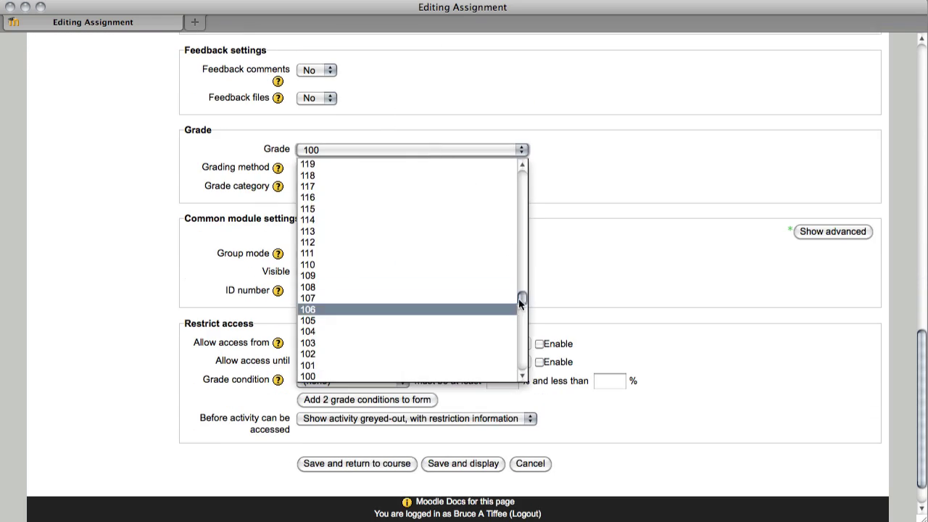
scroll(464, 363, down, 20)
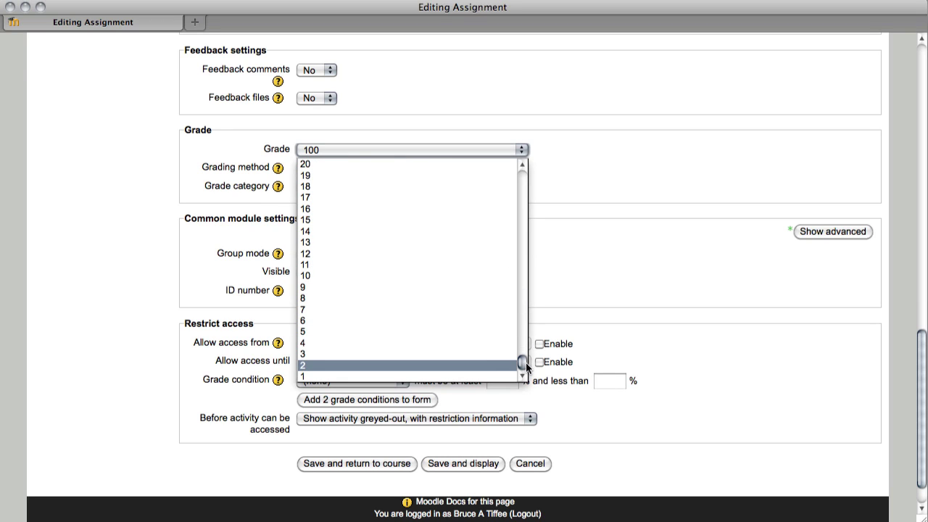
drag(527, 366, 521, 152)
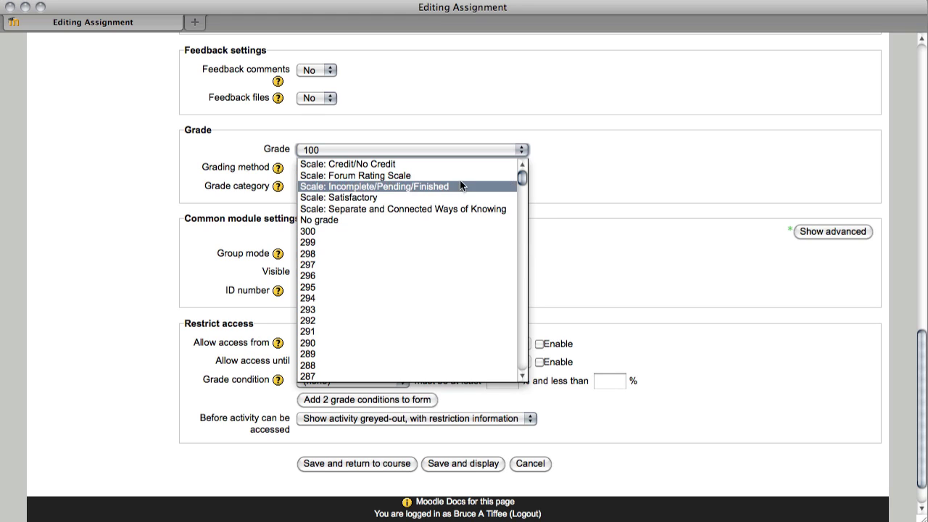
drag(522, 178, 515, 293)
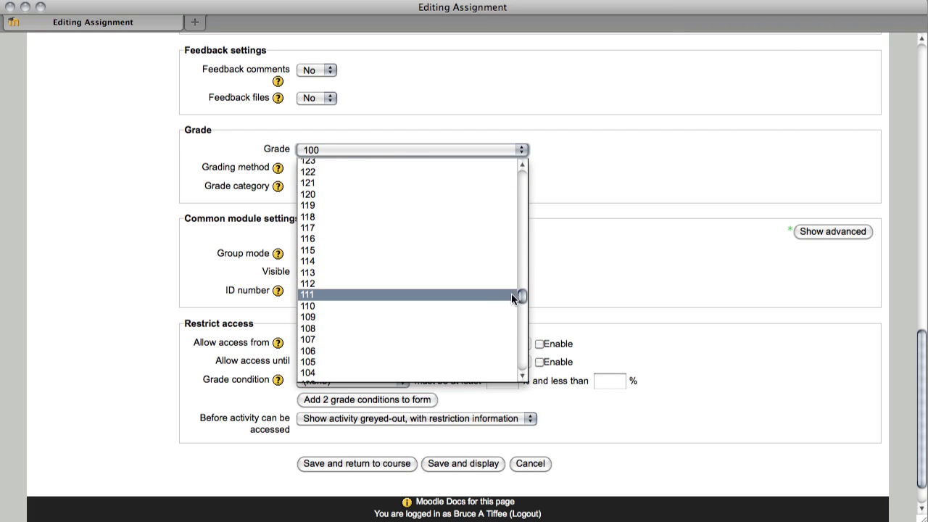
click(377, 371)
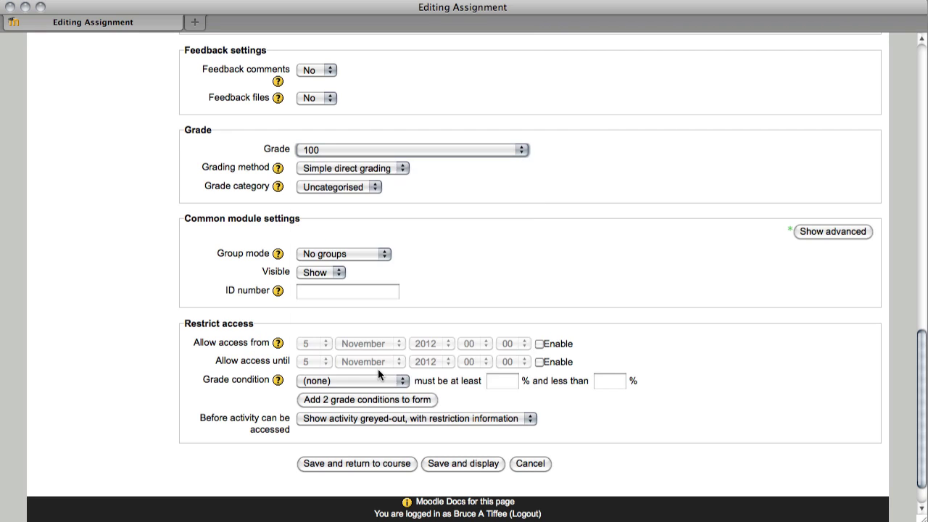
Step: Check the available options for the assignment's grading method and grade category
click(402, 169)
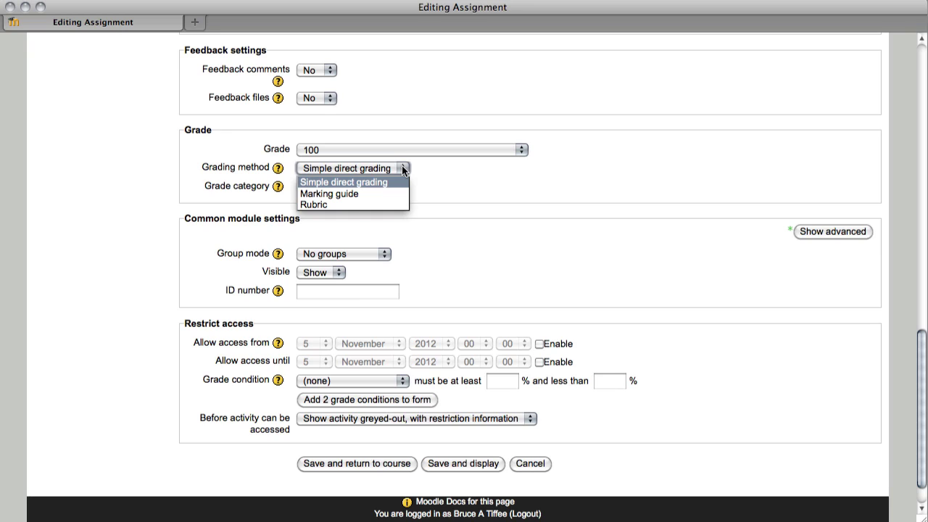
click(439, 166)
click(436, 169)
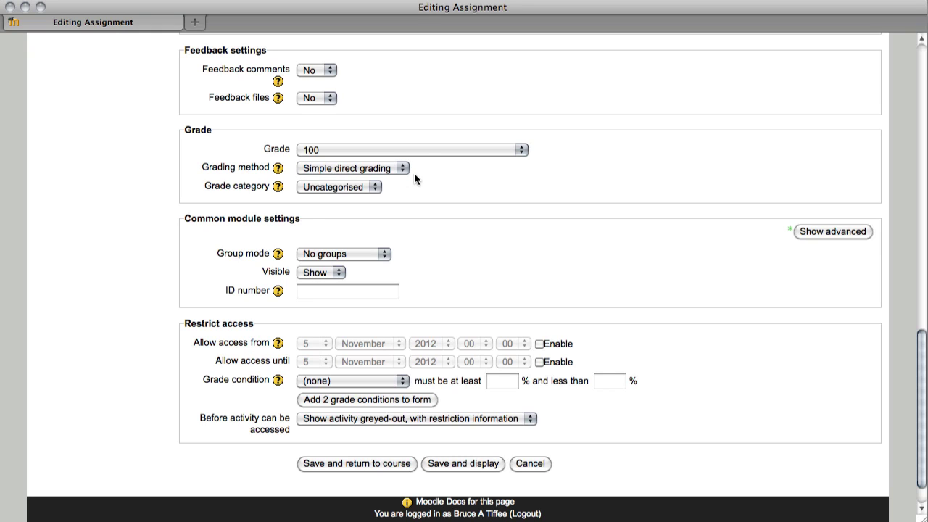
click(373, 185)
click(373, 185)
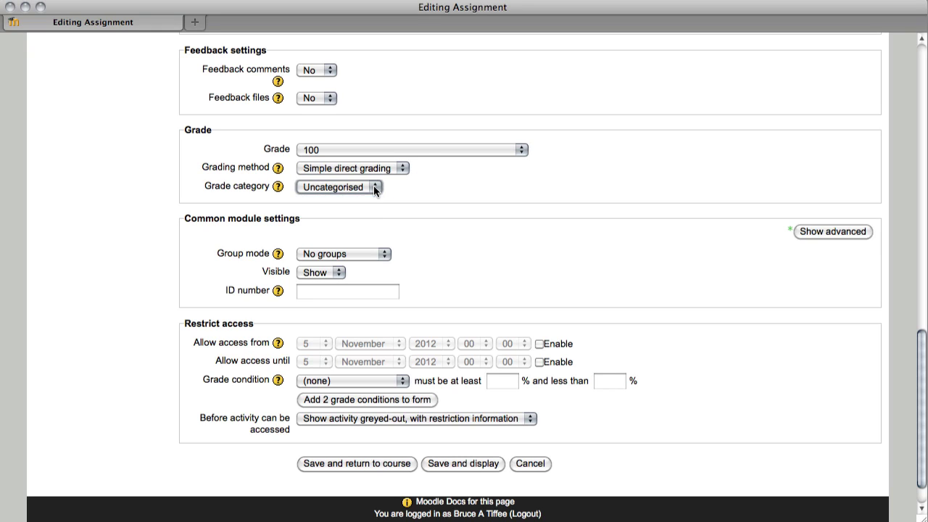
click(392, 188)
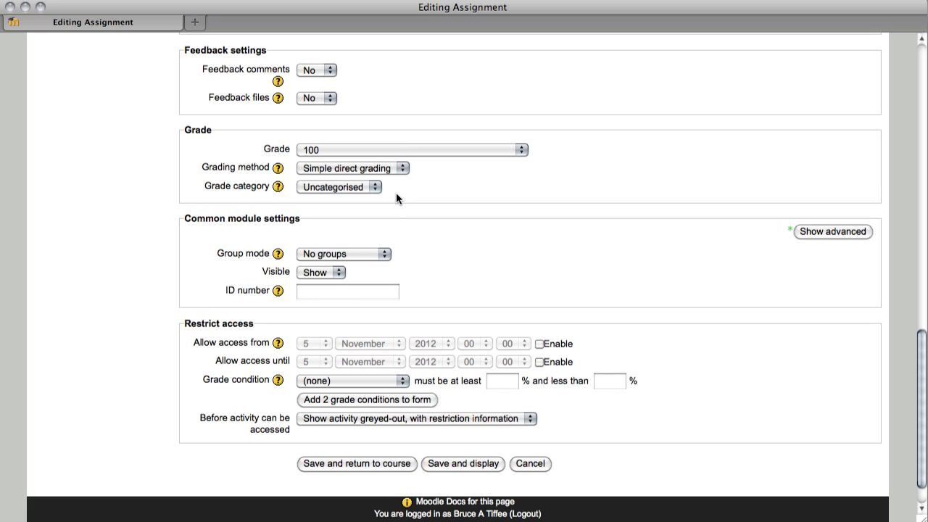
Step: Check the available group mode options, and save the Lesson 1 assignment, returning to the course page
scroll(398, 199, down, 2)
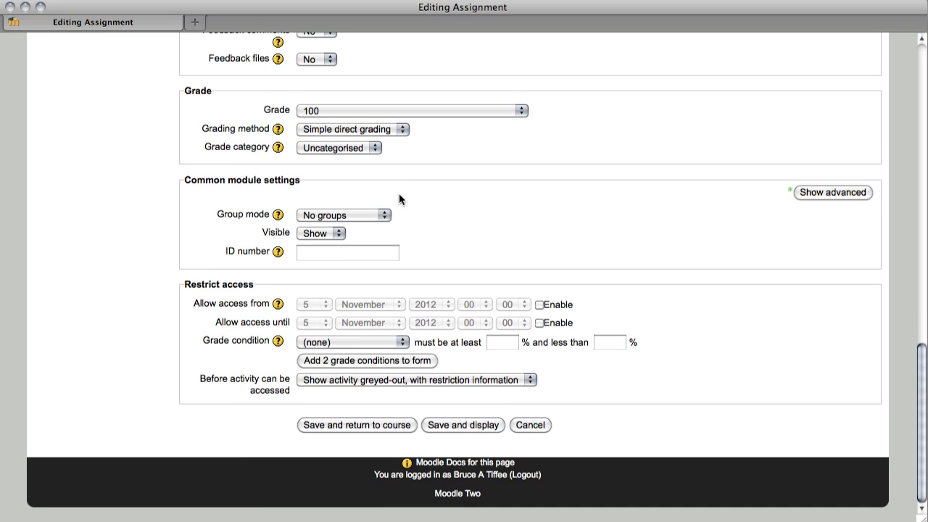
click(386, 216)
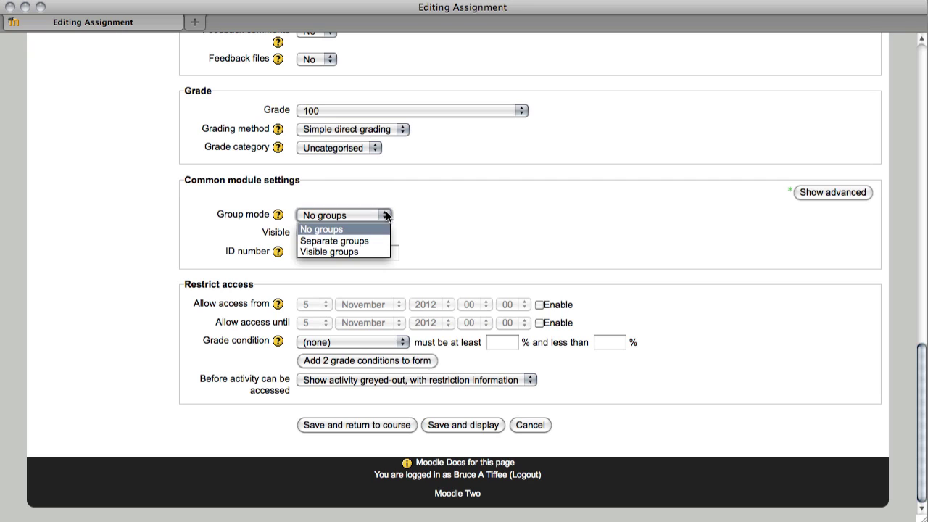
click(395, 215)
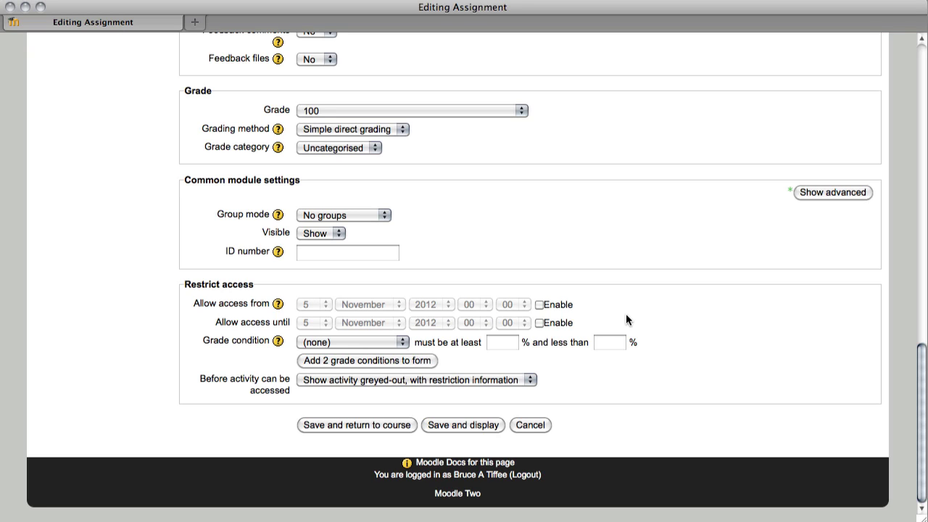
click(385, 427)
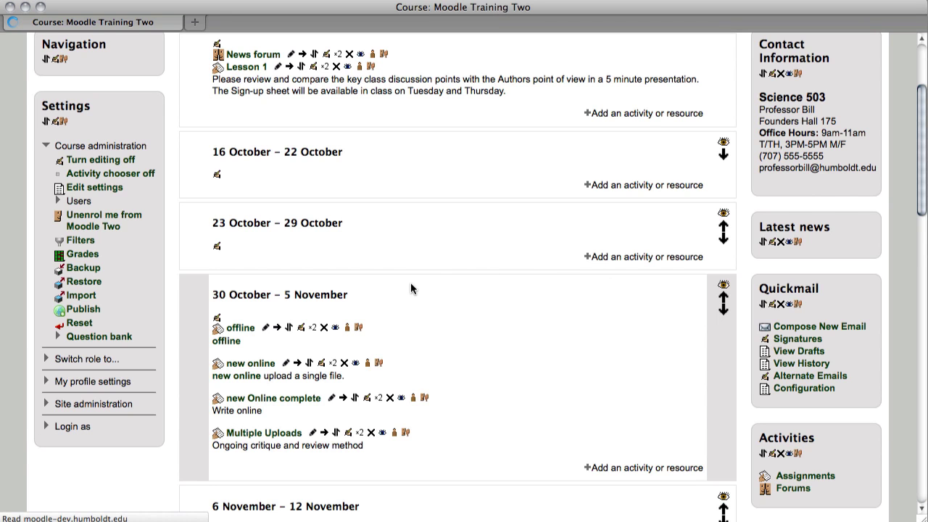
Step: Review the student grading table and its options for the existing assignment named offline, and return to the Moodle Two course
click(243, 330)
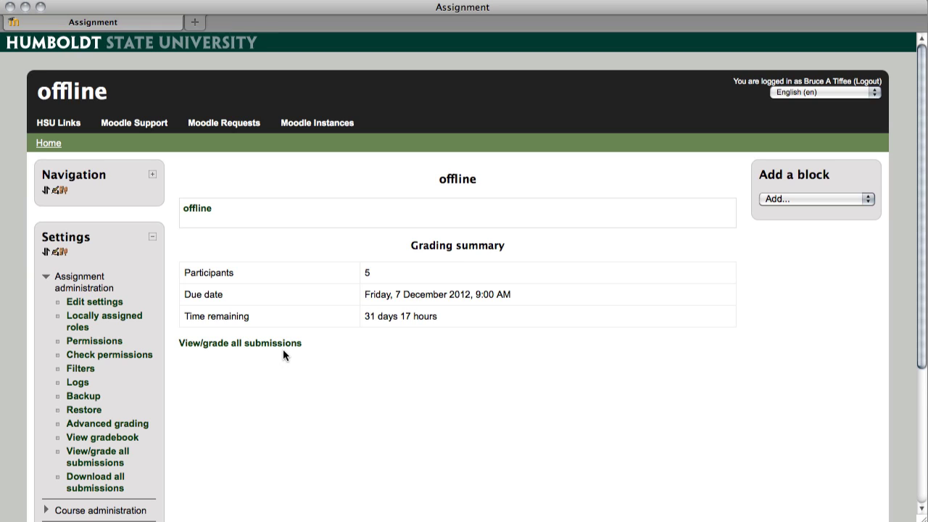
click(281, 344)
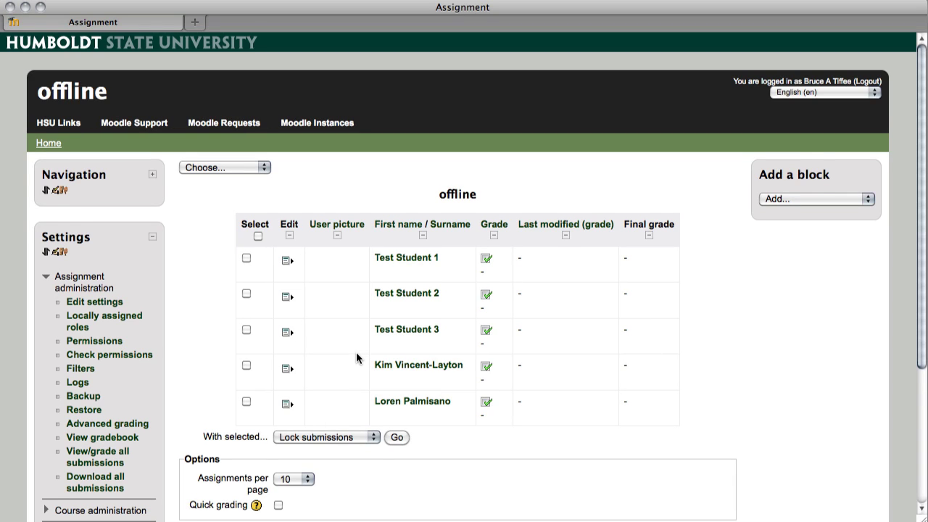
scroll(356, 355, down, 1)
scroll(356, 358, down, 3)
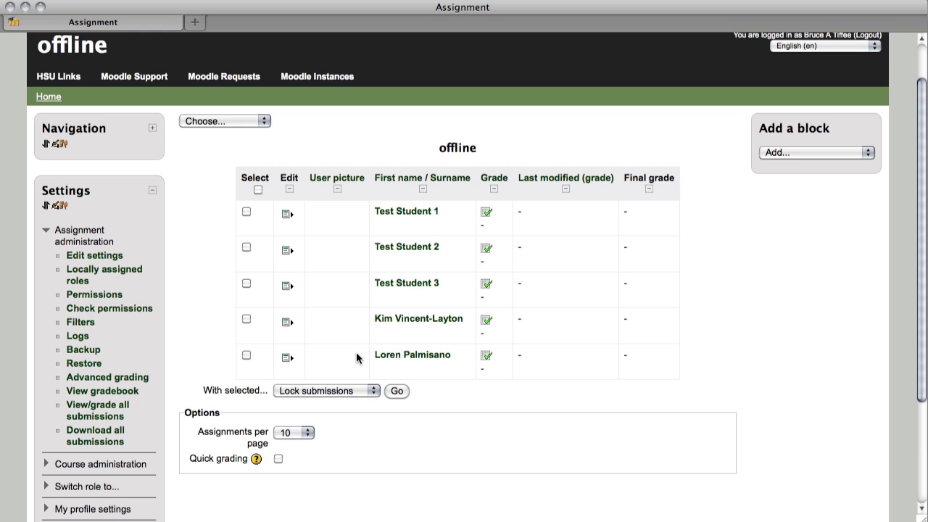
scroll(356, 352, down, 10)
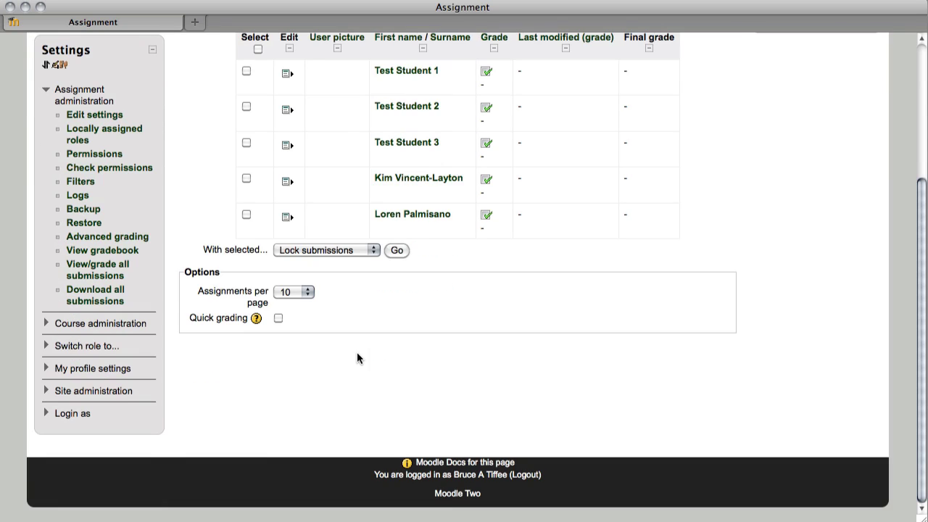
click(458, 495)
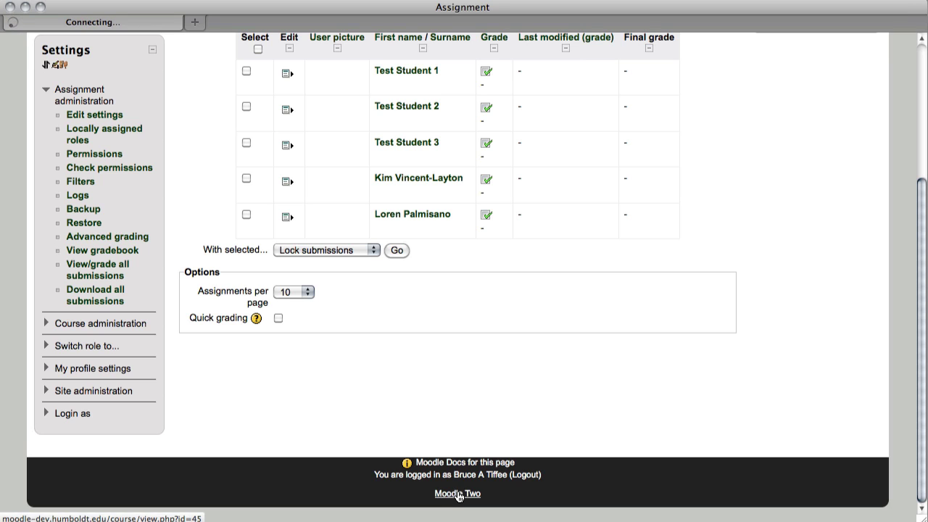